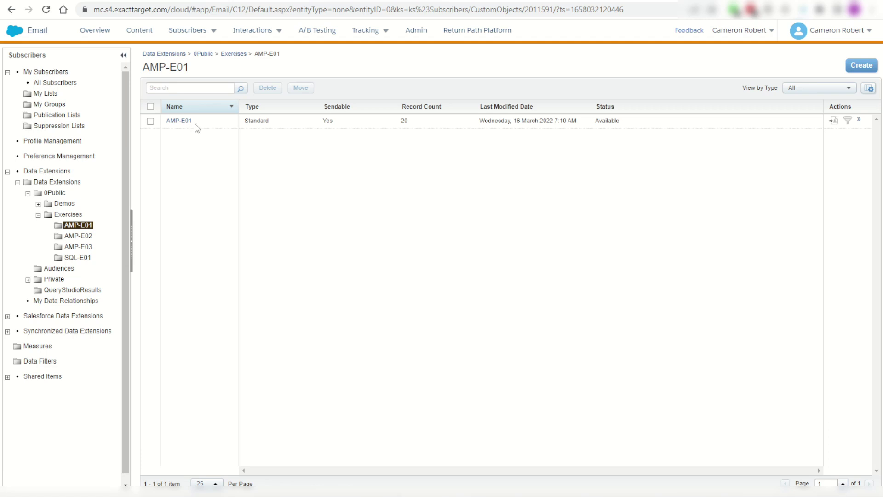
Copy the name AMP-E01, go to Contact Builder's data extensions, and filter DevTools Network to Fetch/XHR.
left_click_drag(201, 126, 173, 128)
key("ctrl+c")
left_click(630, 1)
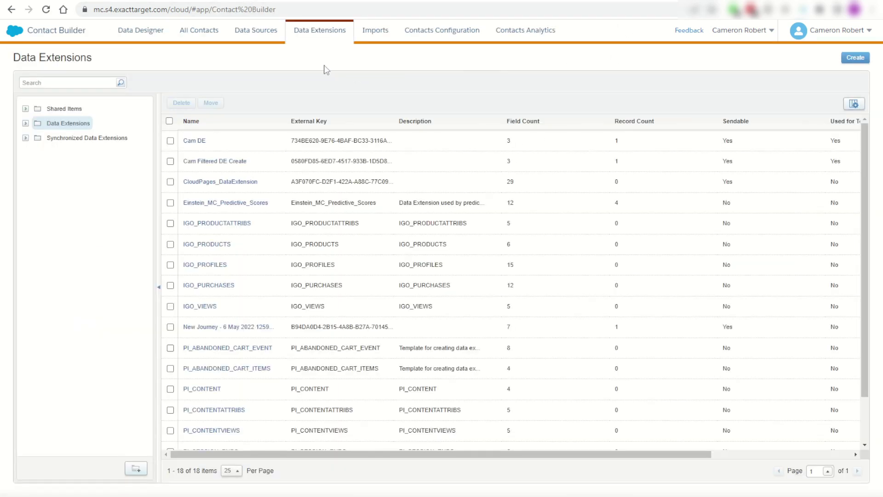
left_click(321, 40)
key("ctrl+shift+i")
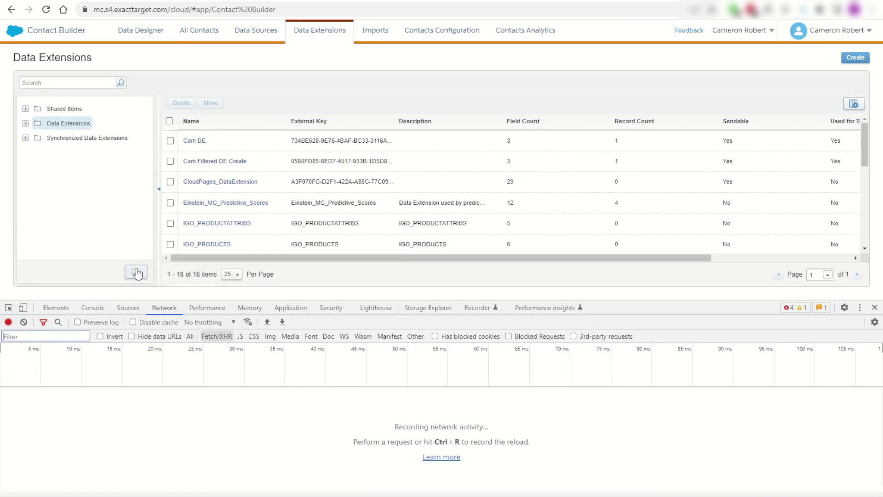
left_click(161, 302)
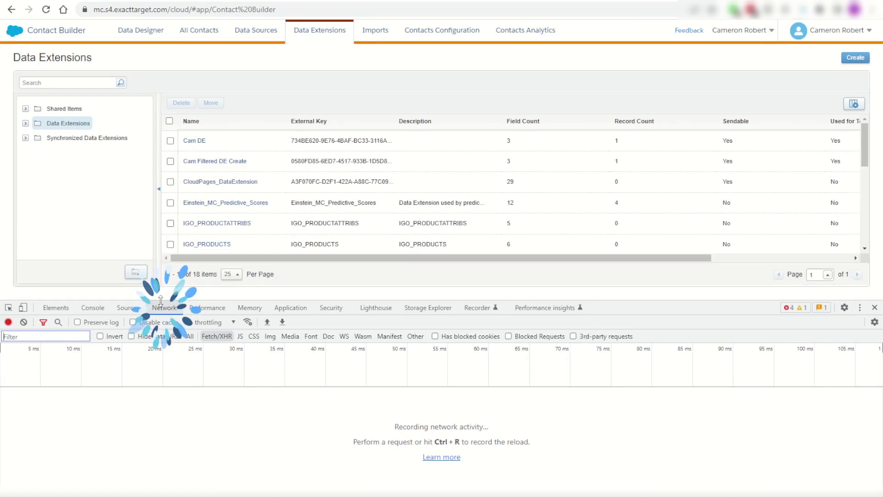
left_click(218, 340)
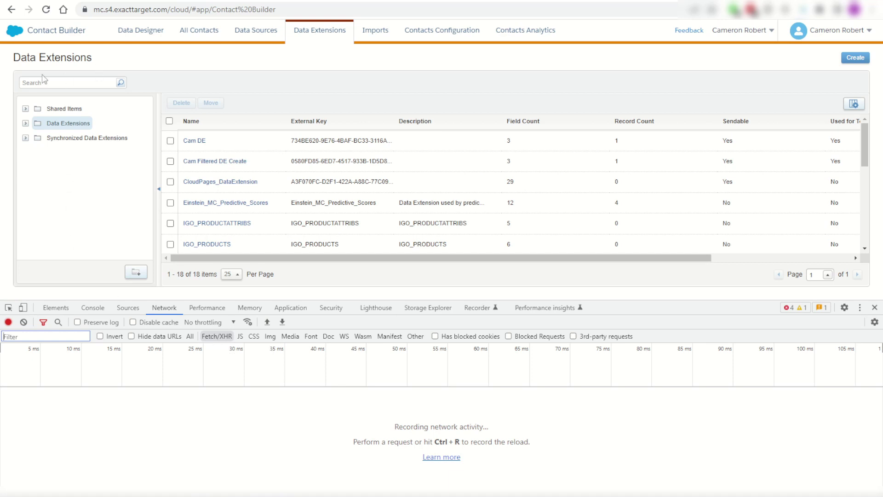
Search the data extensions for AMP-E01 to capture the search request.
left_click(58, 83)
key("ctrl+v")
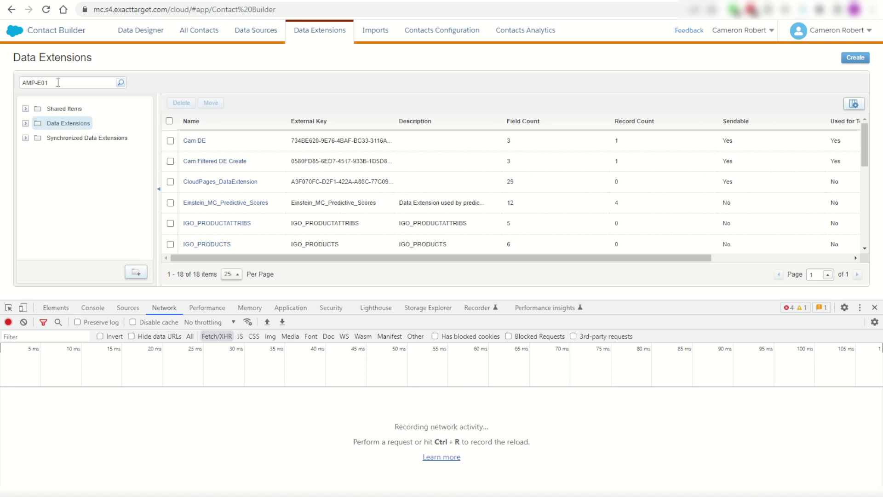
key("Return")
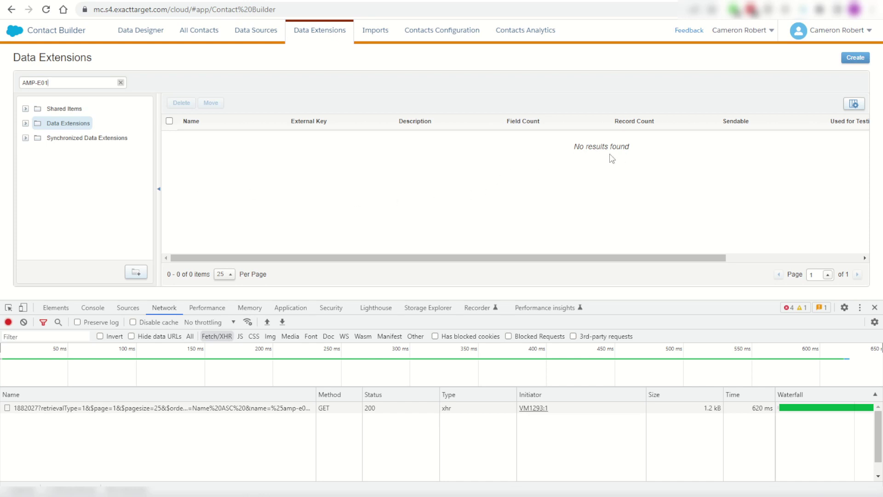
Copy the captured search request's URL into a new browser tab.
left_click(135, 409)
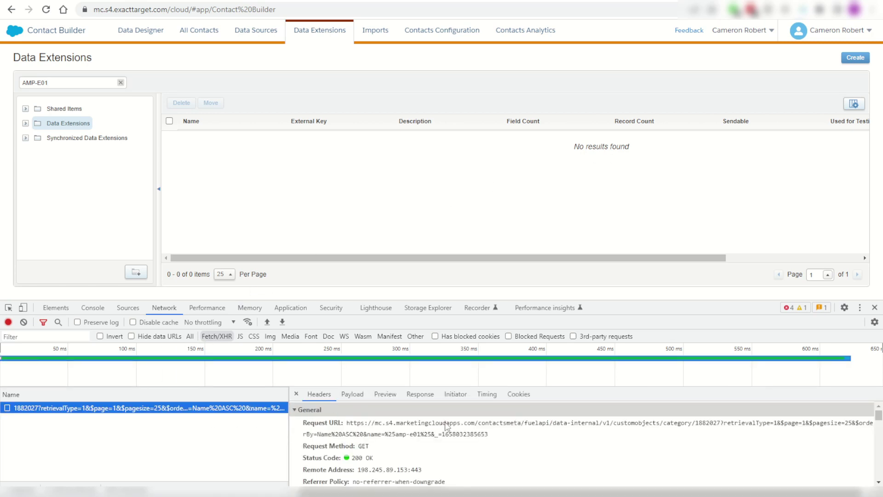
triple_click(488, 436)
key("ctrl+c")
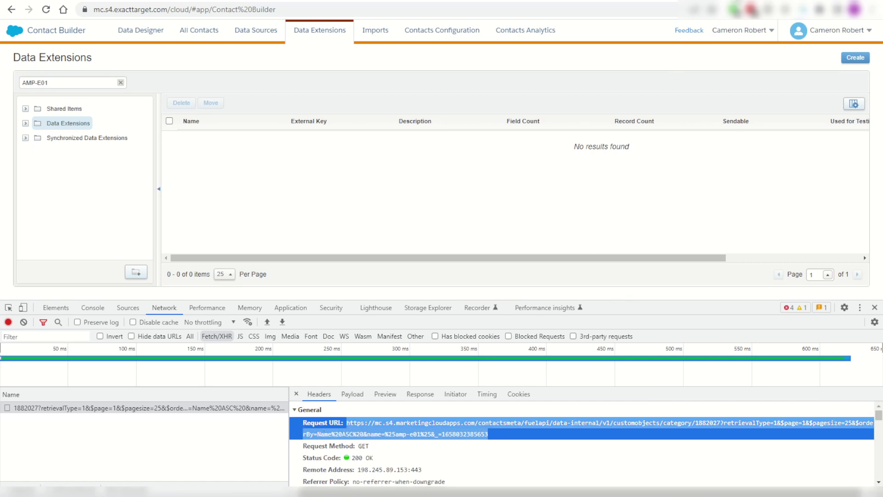
key("ctrl+t")
key("ctrl+v")
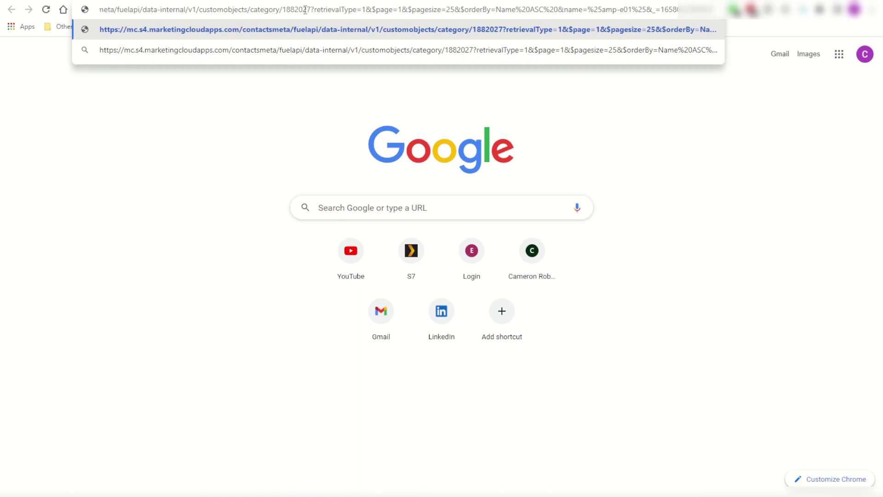
Edit the URL: remove category/1882027 and replace the name parameter with $search.
double_click(267, 11)
left_click_drag(267, 11, 293, 14)
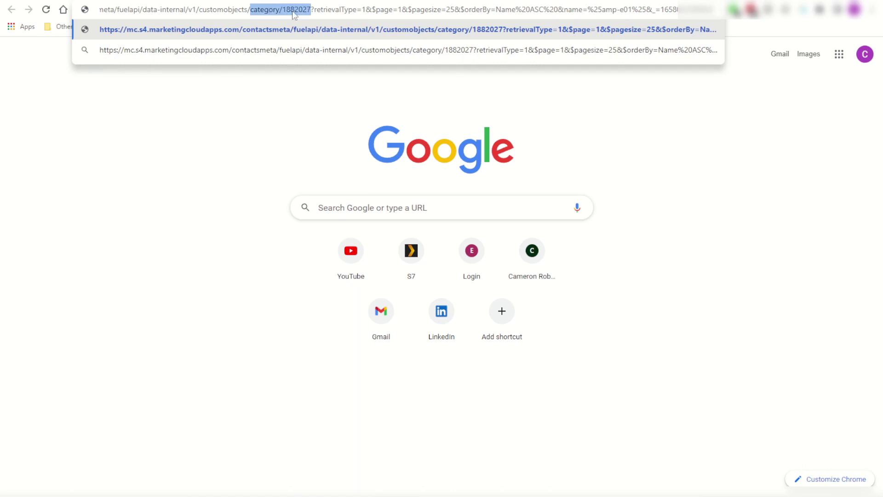
key("BackSpace")
key("BackSpace")
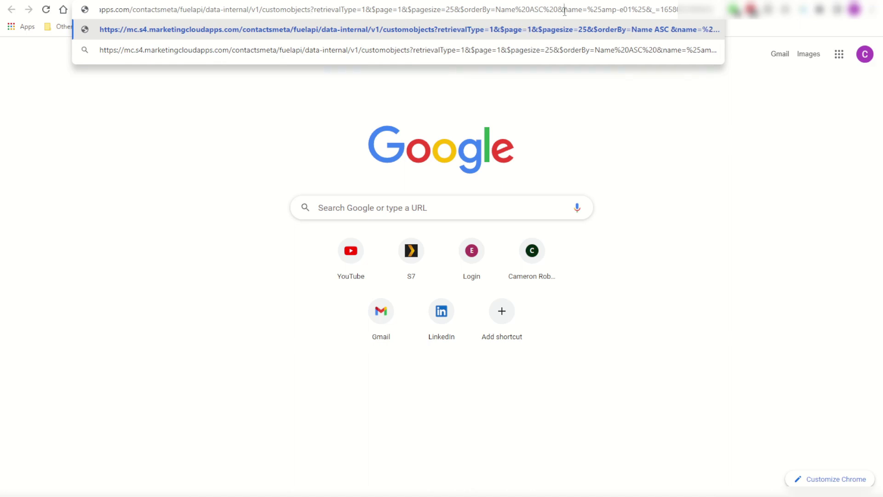
left_click_drag(565, 11, 583, 10)
type("$search")
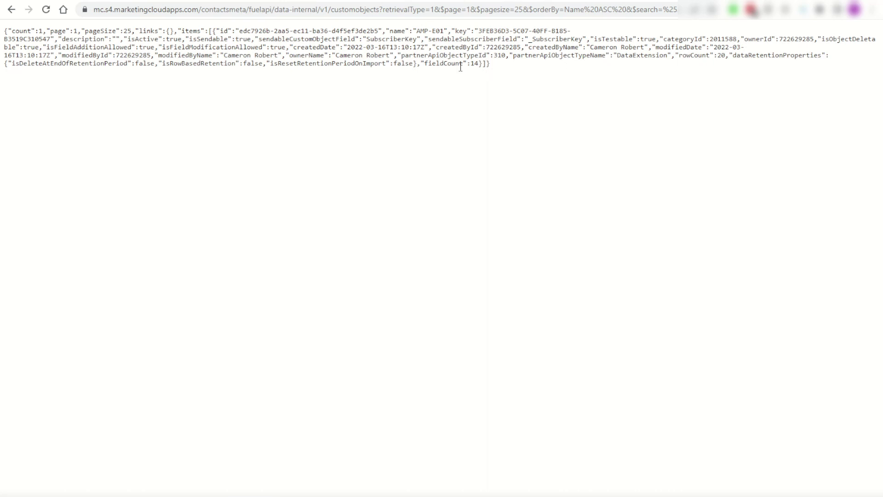
Copy the AMP-E01 JSON response and parse it in the DevTools console.
left_click_drag(416, 32, 444, 31)
left_click_drag(492, 64, 4, 31)
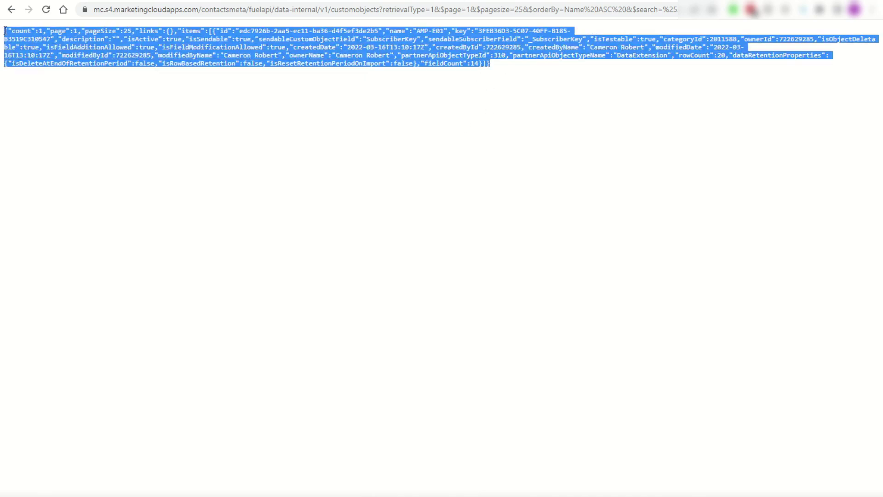
left_click(333, 172)
key("F12")
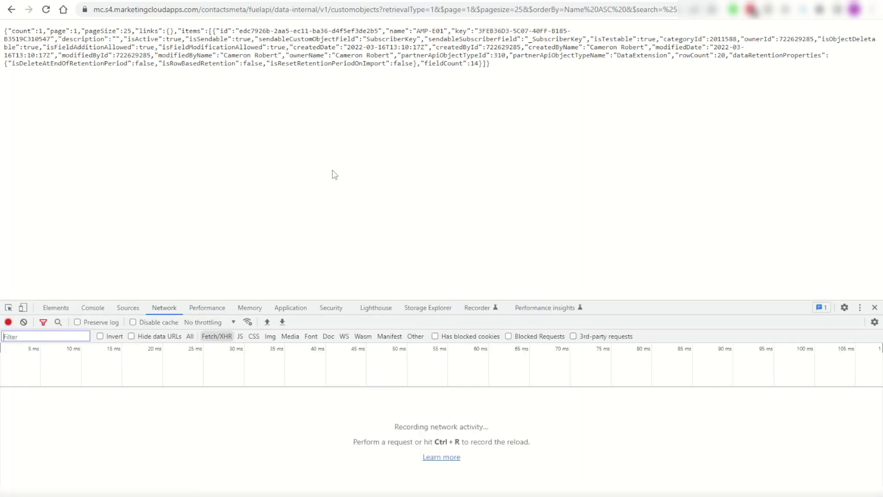
left_click(93, 307)
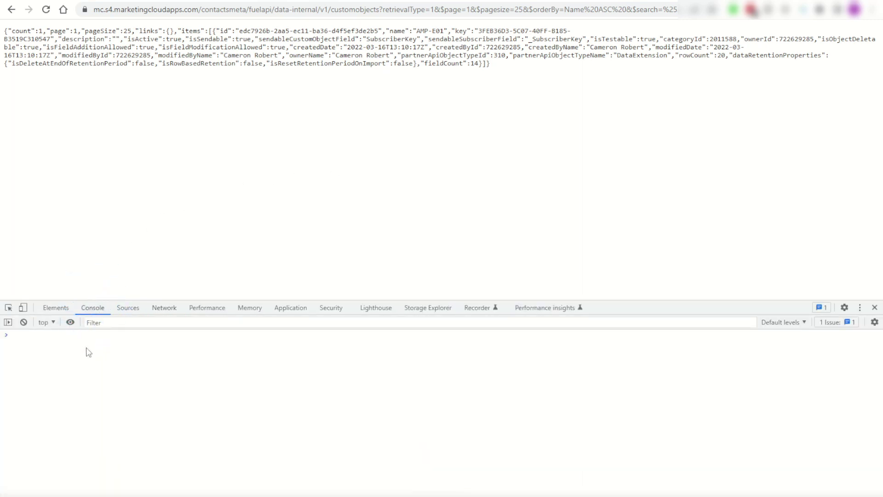
key("Return")
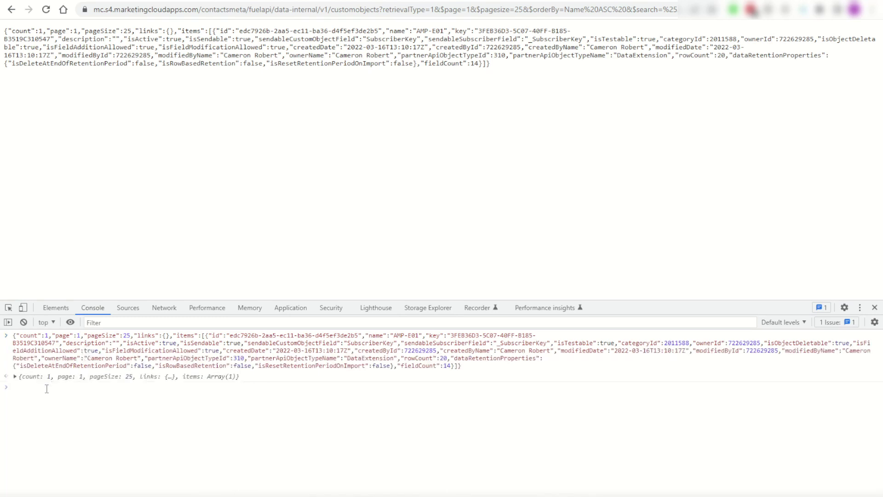
Expand items > 0 in the parsed result and copy categoryId 2011588.
left_click(15, 377)
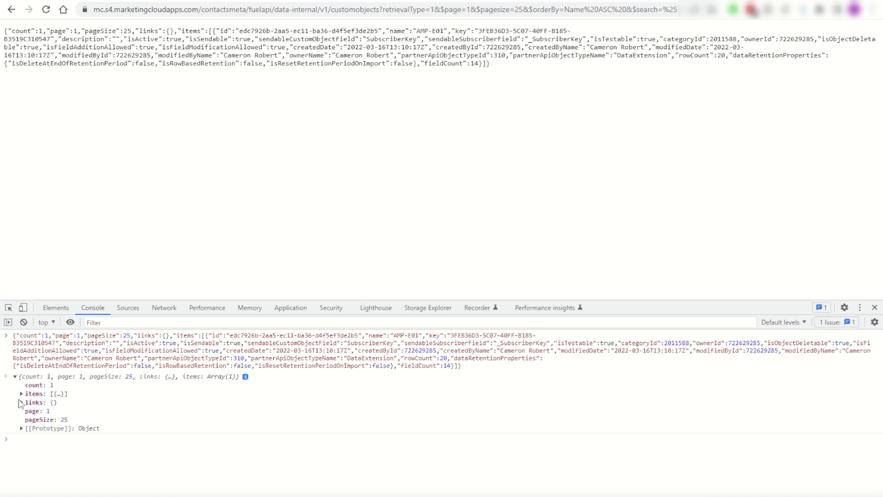
left_click(22, 395)
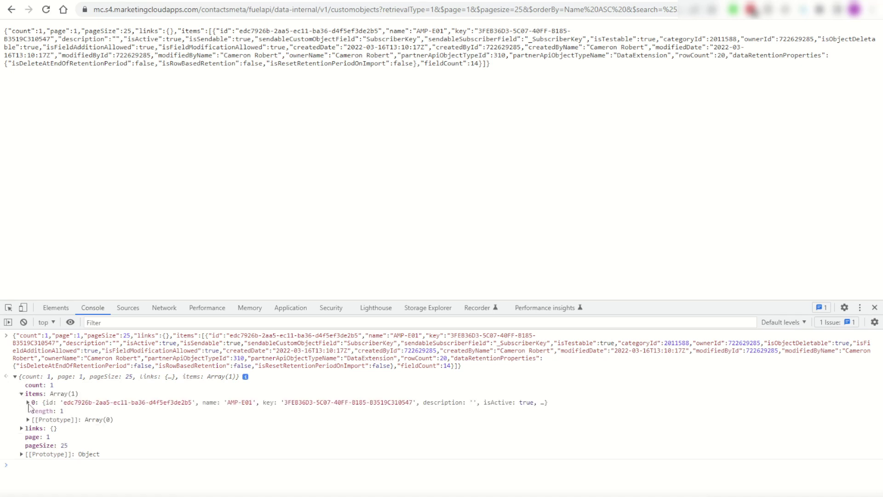
left_click(28, 403)
scroll(101, 418, "down", 1)
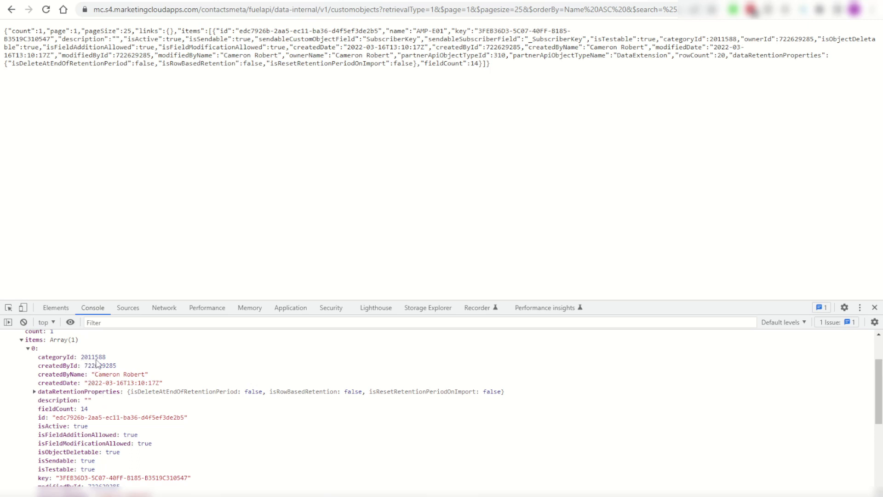
double_click(97, 359)
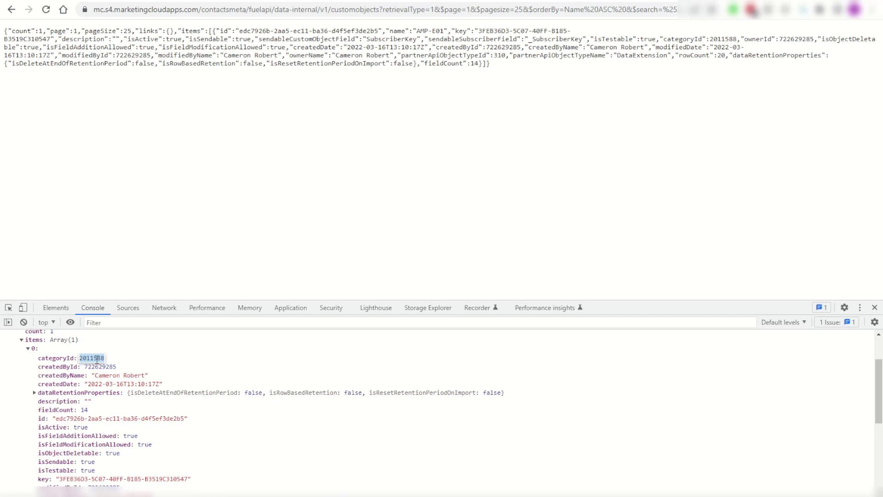
left_click(226, 236)
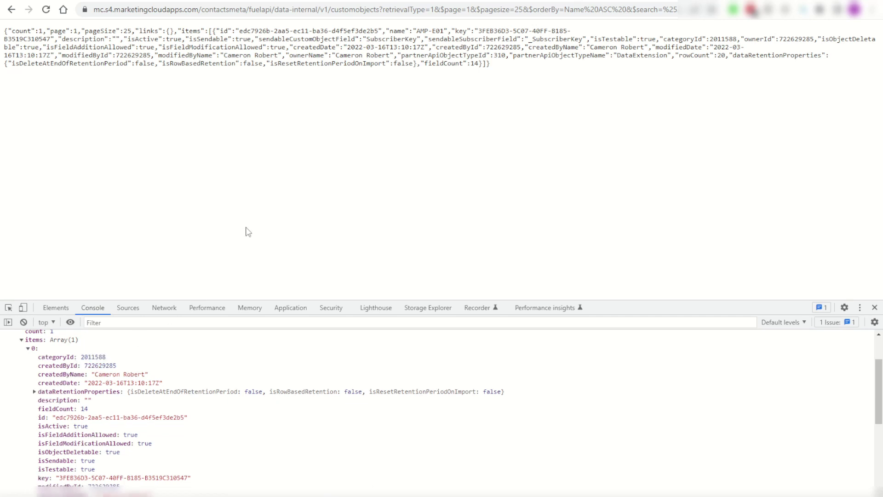
Expand Shared Items and paste its folder/1882021/children request URL into a new tab.
left_click(558, 3)
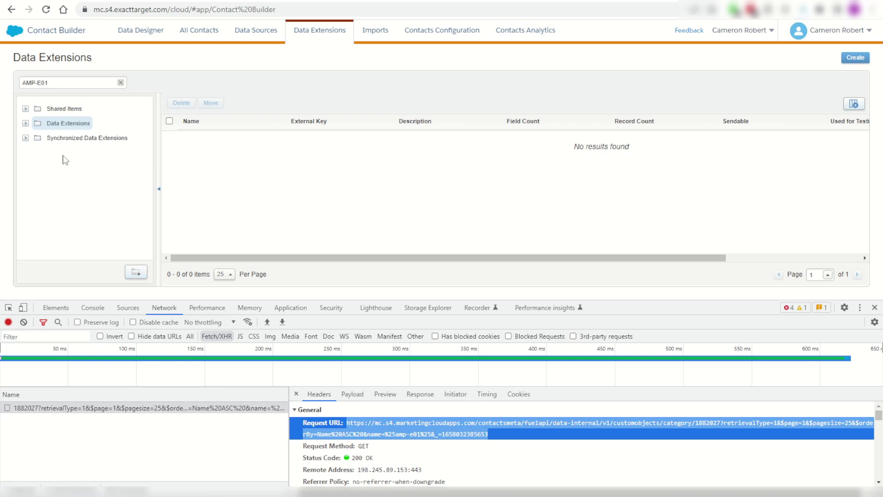
left_click(25, 109)
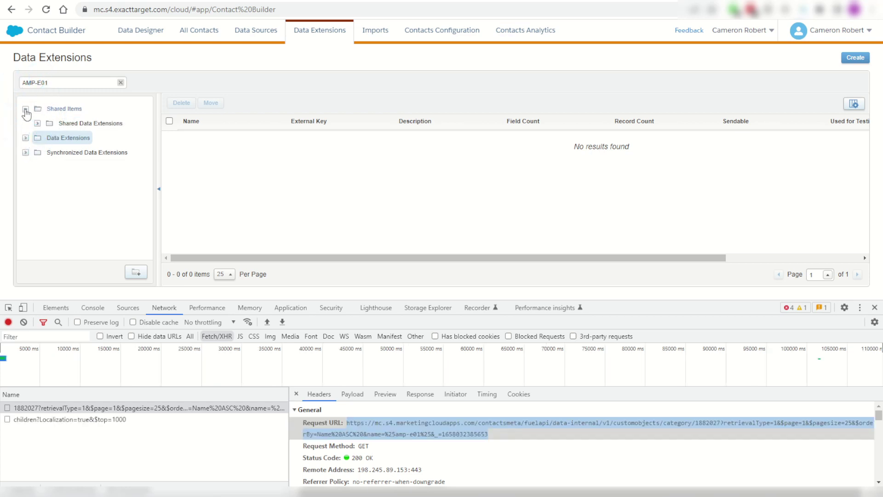
left_click(36, 421)
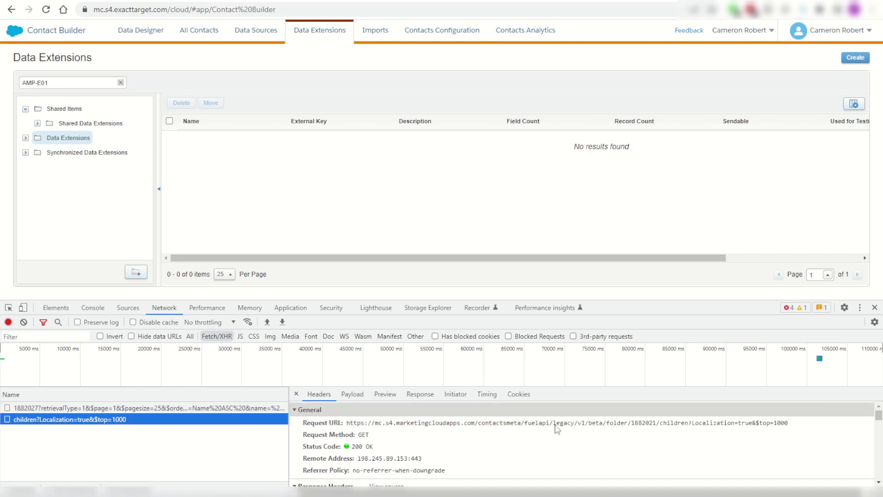
triple_click(349, 427)
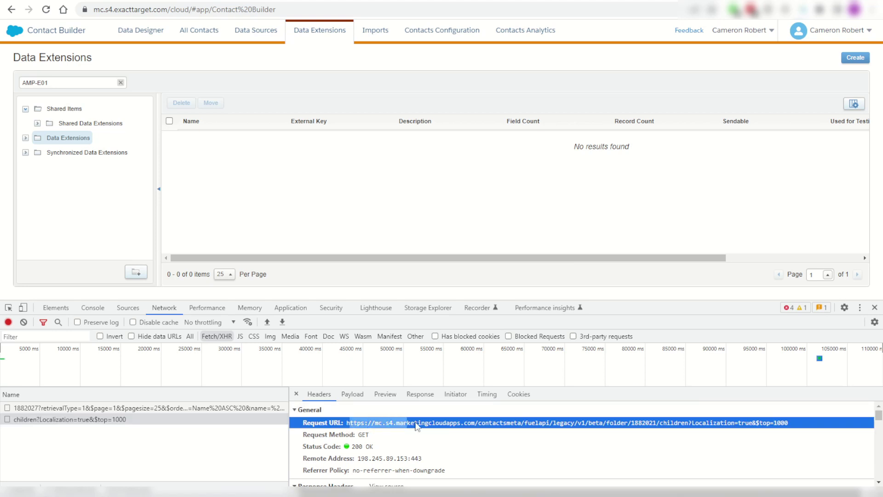
left_click_drag(348, 427, 789, 426)
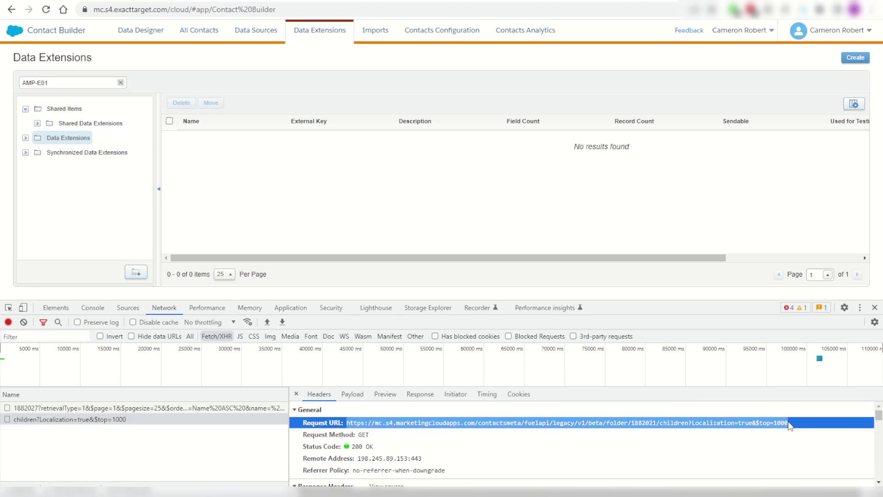
key("ctrl+c")
key("ctrl+t")
key("ctrl+v")
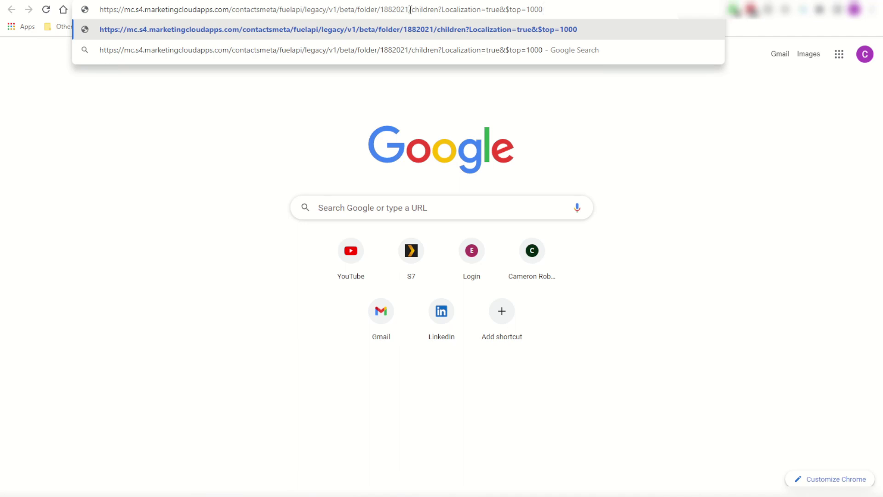
Trim the URL to the folder endpoint and look up folder 2011588 instead of 1882021.
left_click_drag(409, 10, 565, 11)
key("BackSpace")
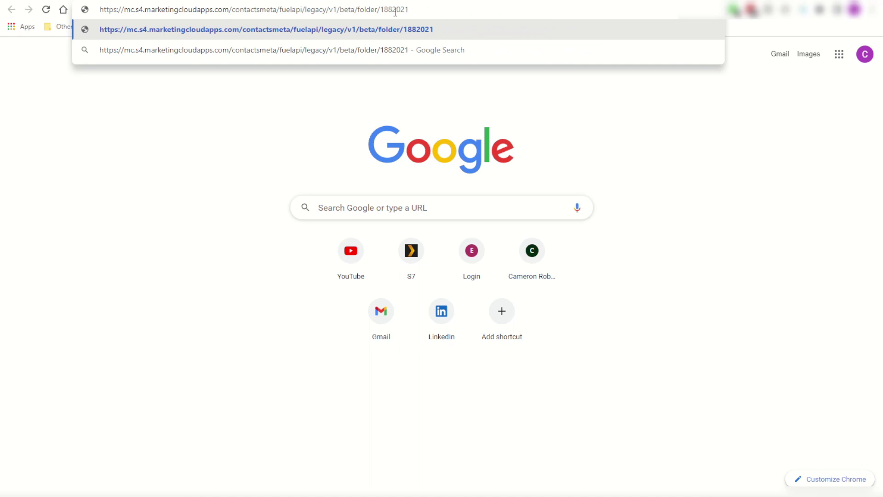
left_click_drag(380, 10, 423, 11)
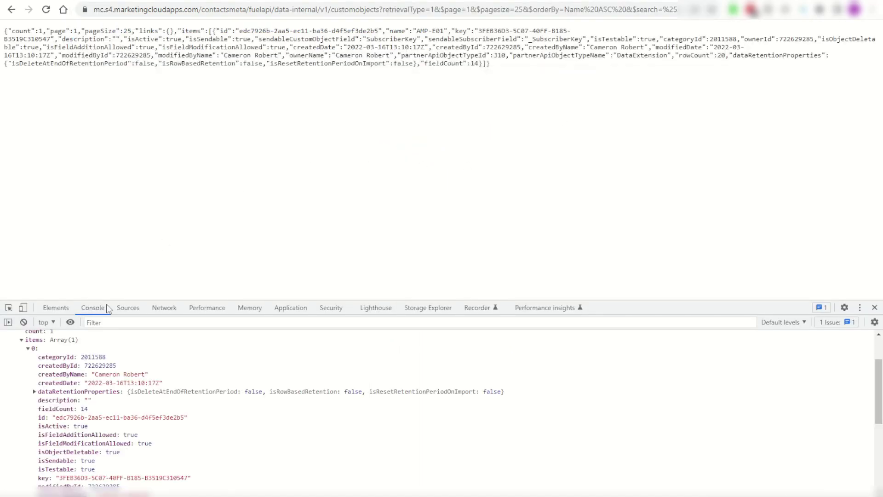
left_click_drag(81, 358, 106, 361)
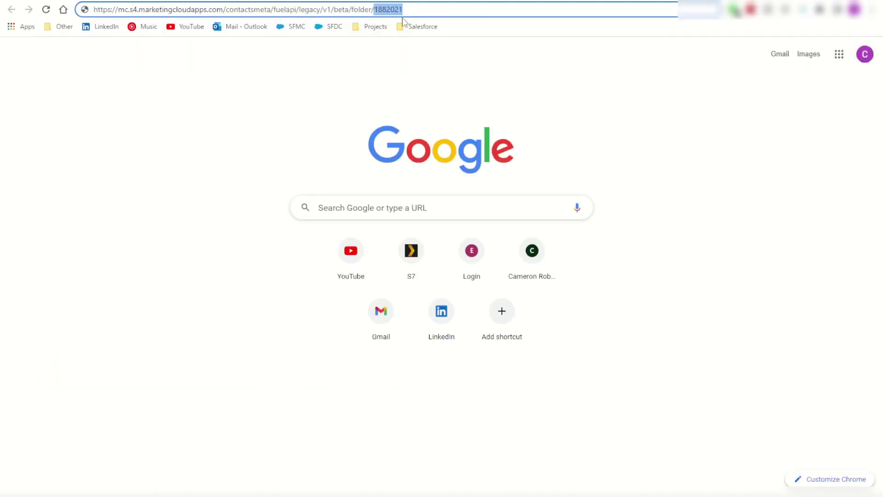
key("ctrl+v")
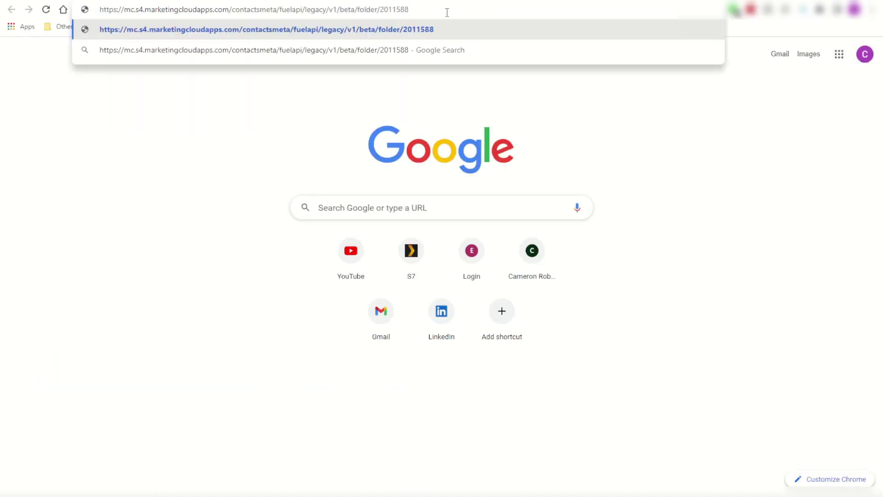
key("Return")
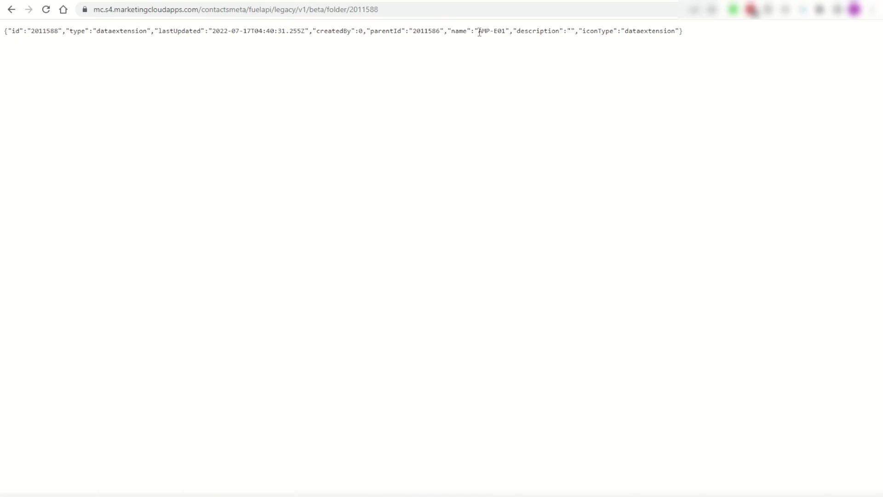
Look up AMP-E01's parent folder 2011586 by pasting its parentId into the URL.
left_click(460, 1)
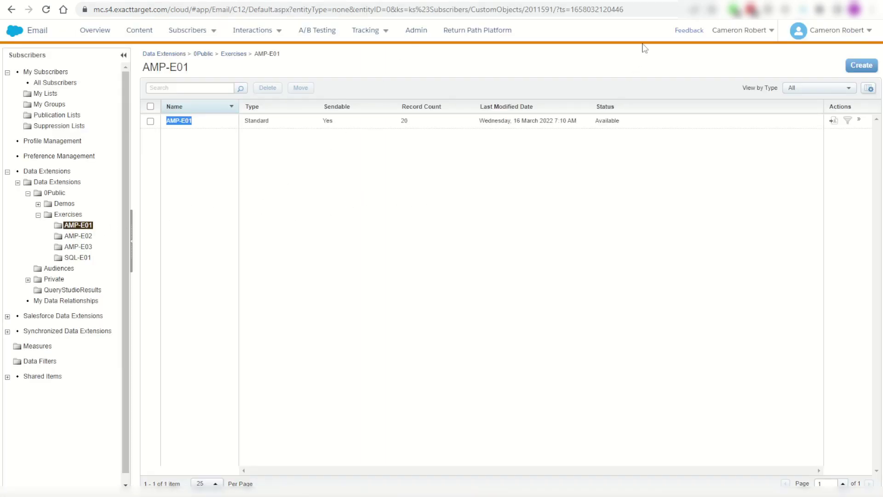
left_click(682, 3)
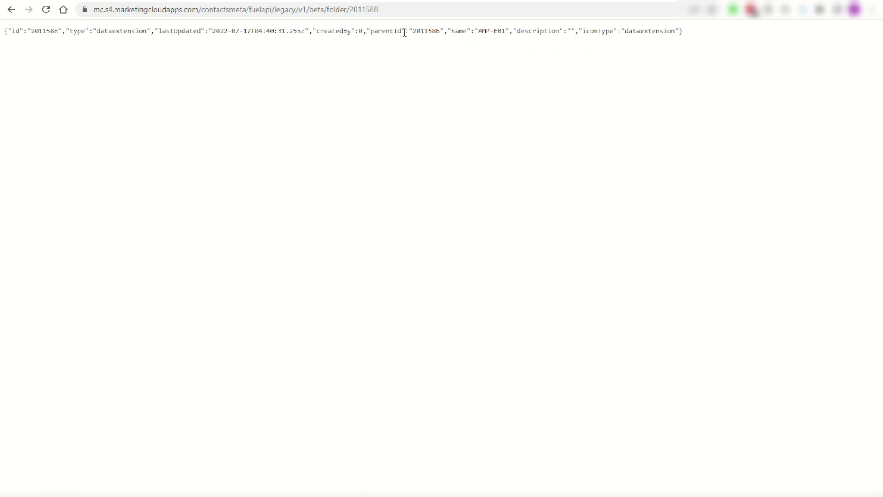
double_click(422, 31)
double_click(371, 9)
key("ctrl+v")
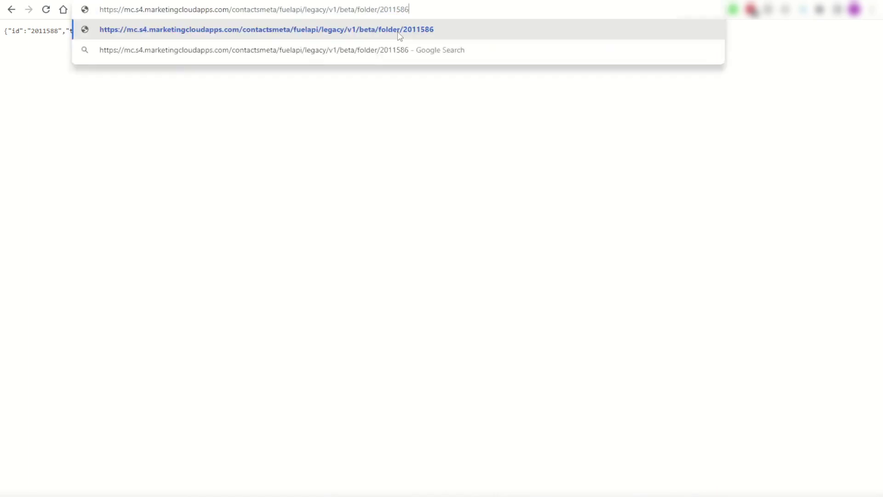
left_click(398, 32)
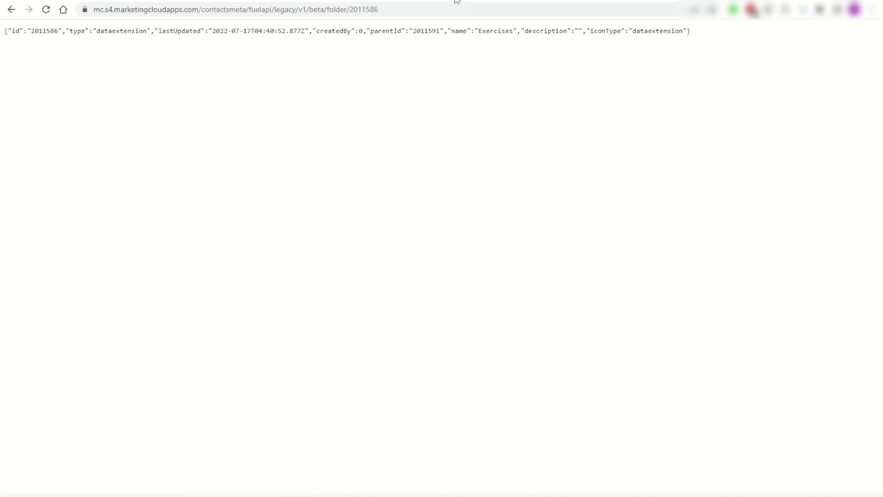
Compare with the Marketing Cloud page, then look up the next parent folder 2011591.
key("ctrl+w")
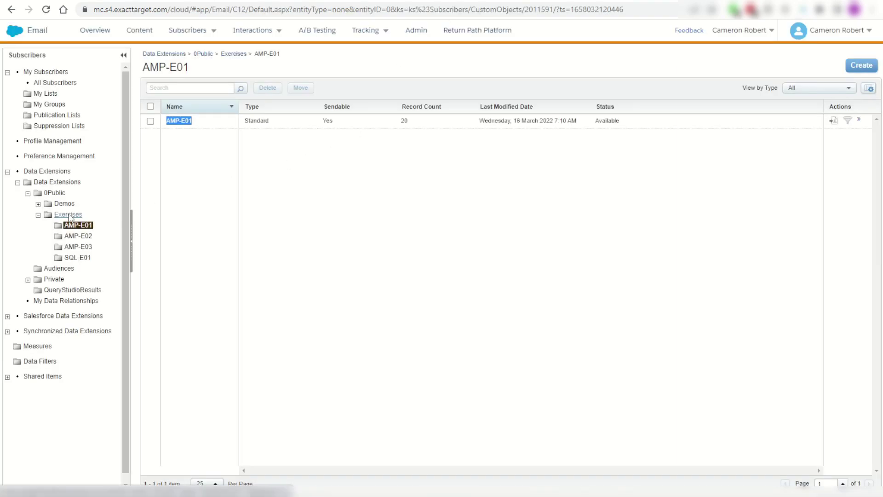
key("ctrl+Tab")
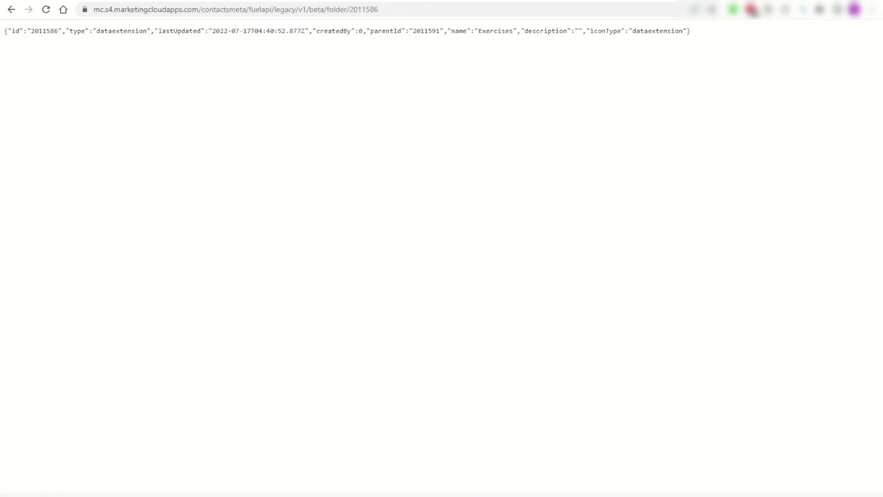
double_click(422, 31)
key("ctrl+c")
double_click(364, 9)
key("ctrl+v")
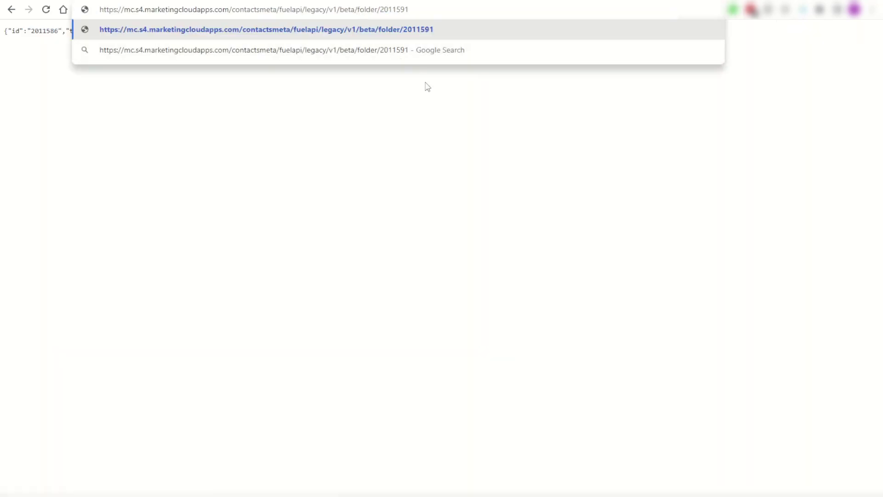
key("Return")
Look up the top parent folder 1882027 and highlight its name, Data Extensions.
double_click(426, 31)
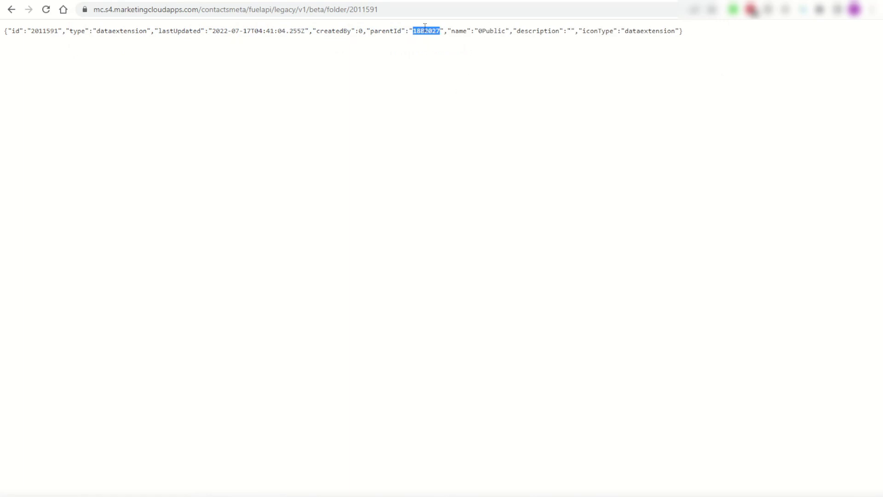
key("ctrl+c")
double_click(364, 9)
key("ctrl+v")
key("Return")
left_click_drag(455, 30, 513, 30)
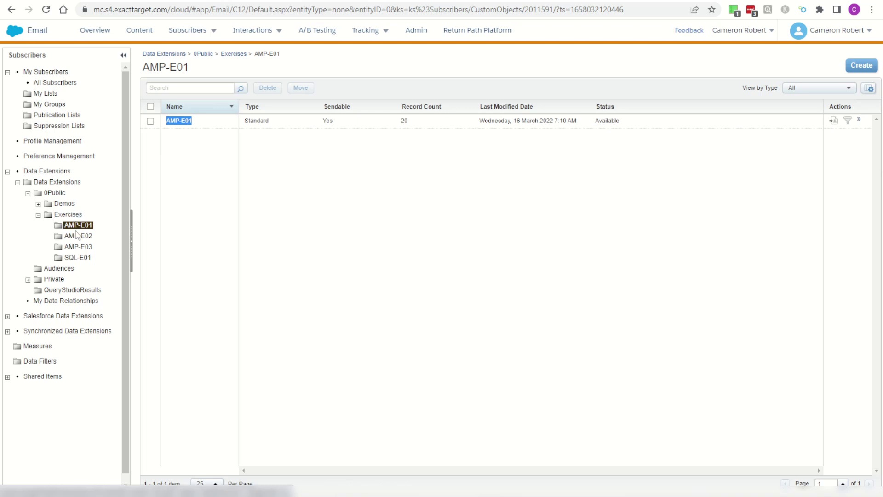
left_click(276, 159)
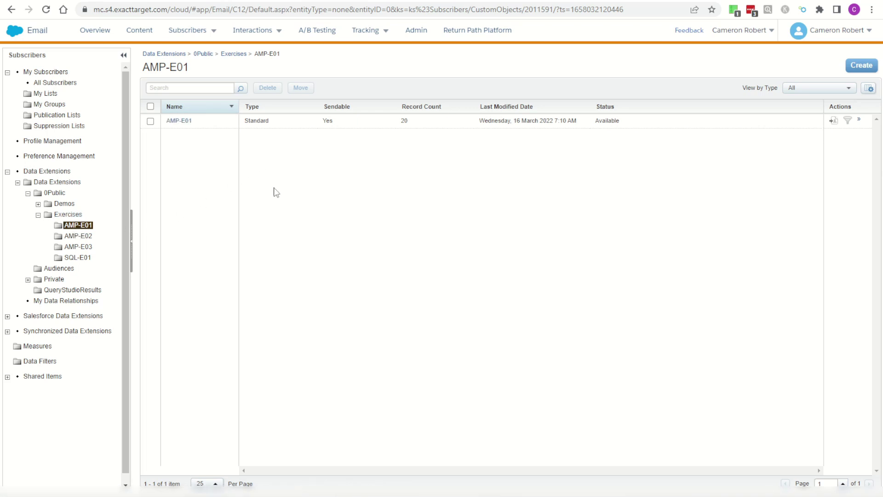